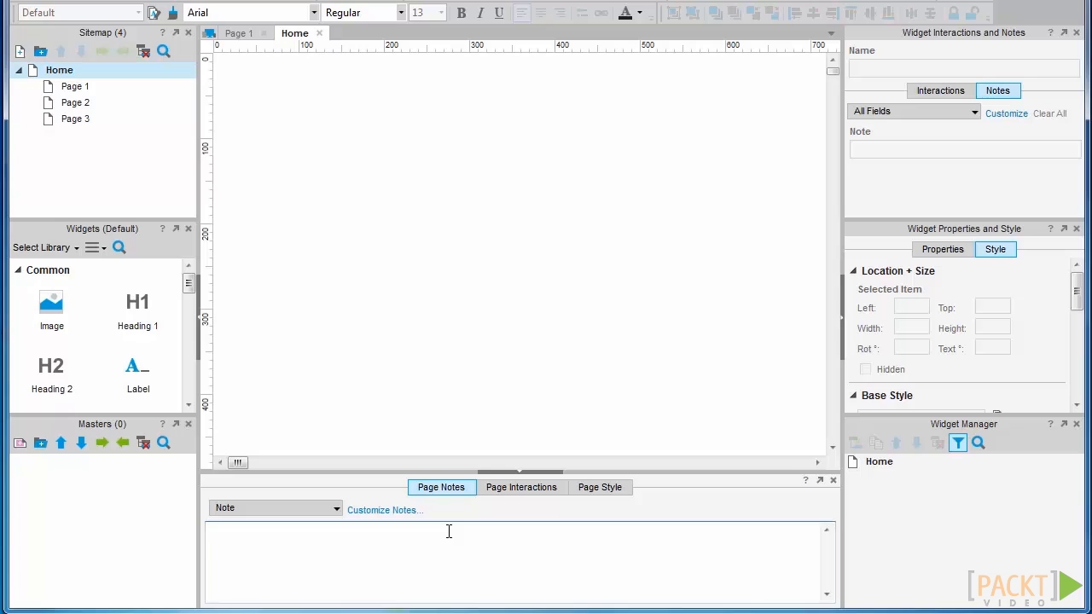
Step: Enter the page note 'This is the home page' for the Home page
text(This is the home page)
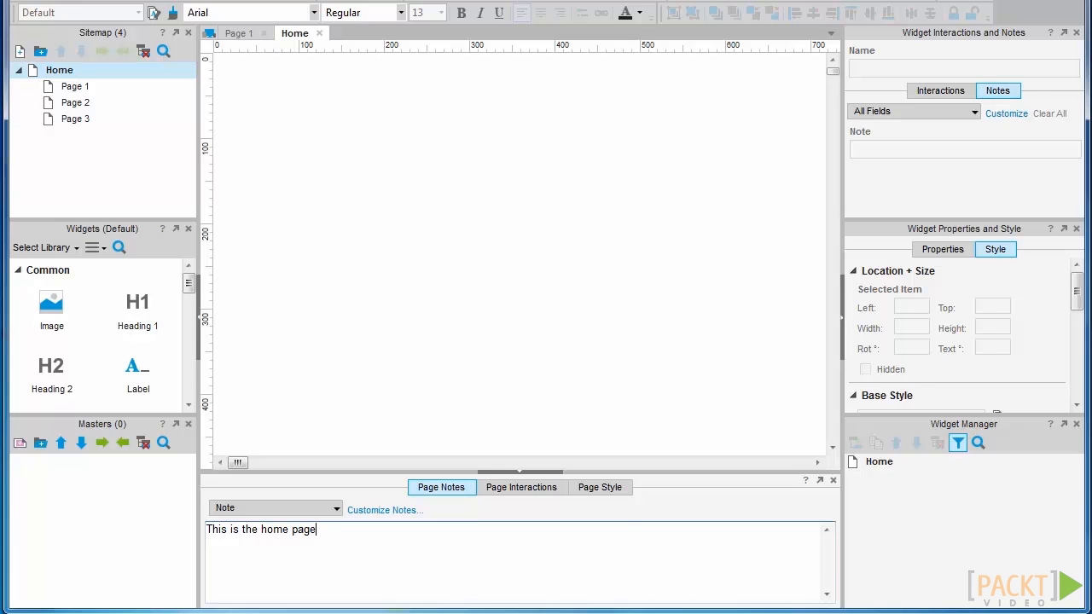
Step: Set the Home page Back Color to black, switch it back to white, then edit the Default page style
click(615, 487)
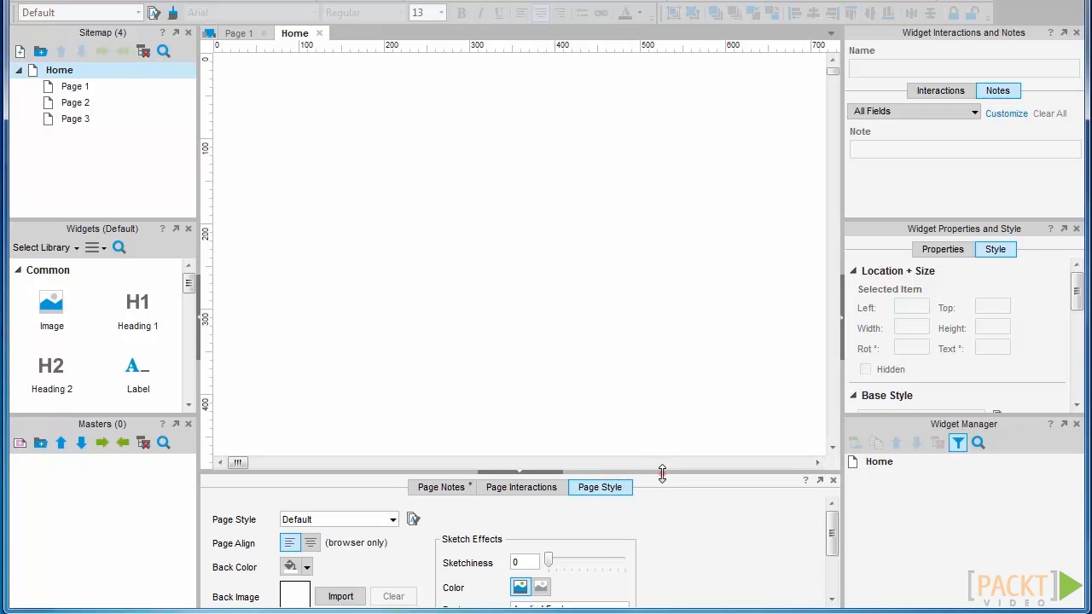
drag(662, 470, 657, 384)
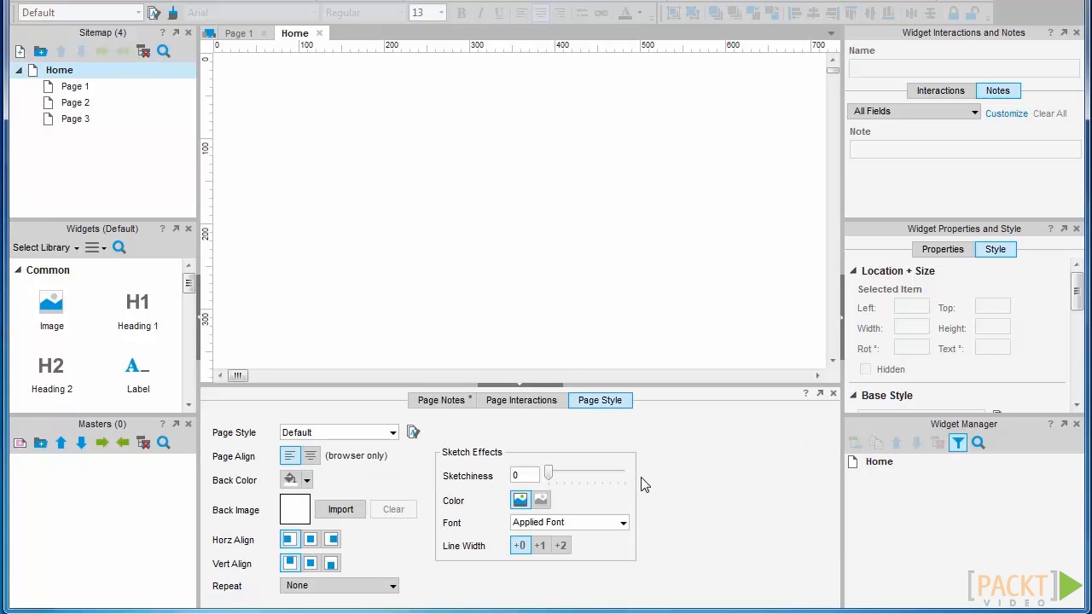
click(297, 482)
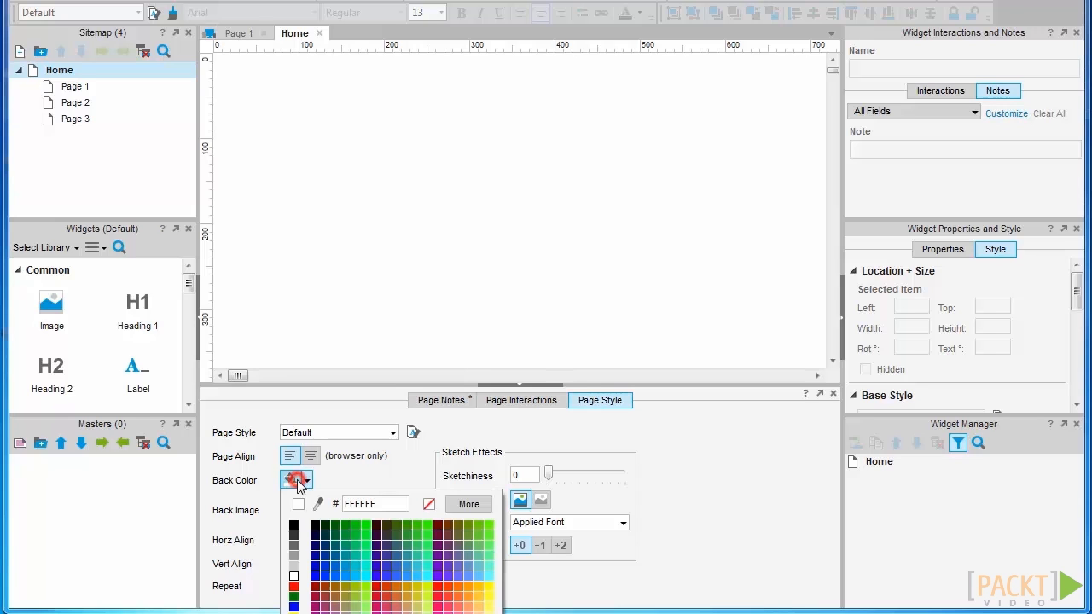
click(293, 523)
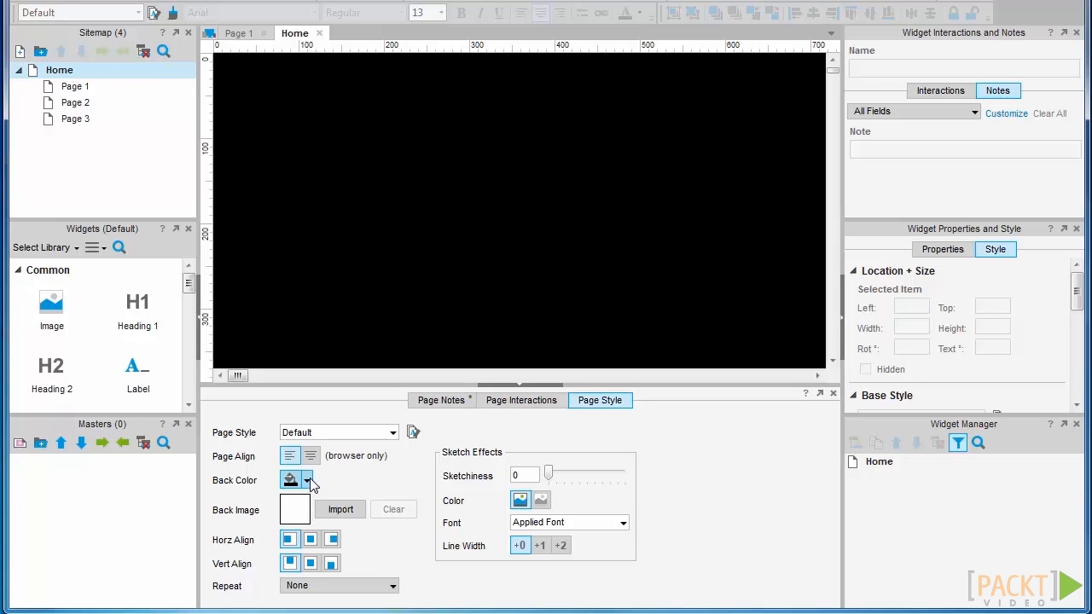
click(309, 480)
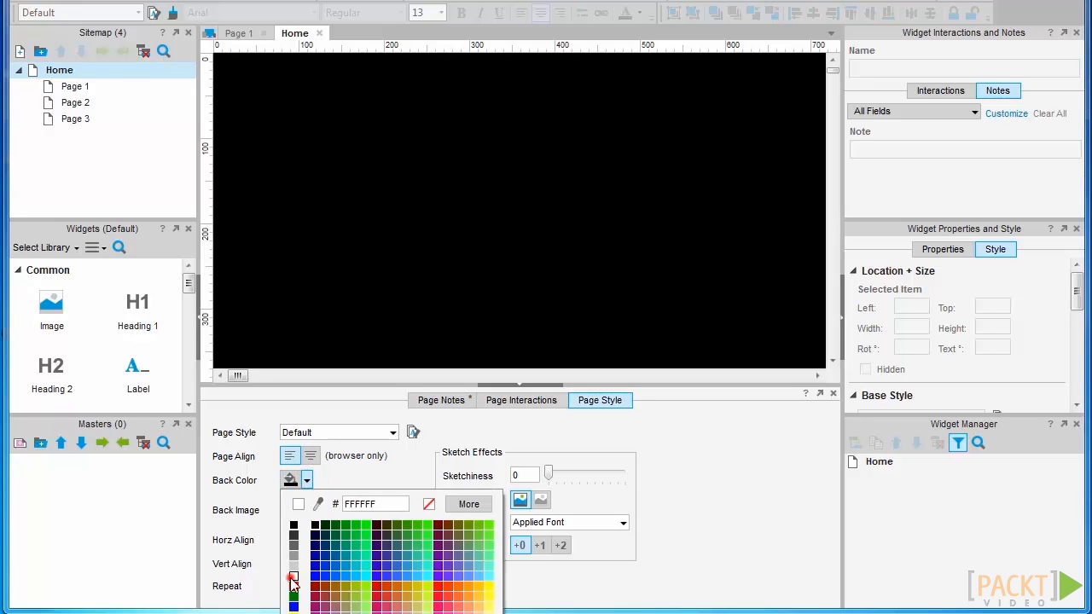
click(290, 577)
click(412, 433)
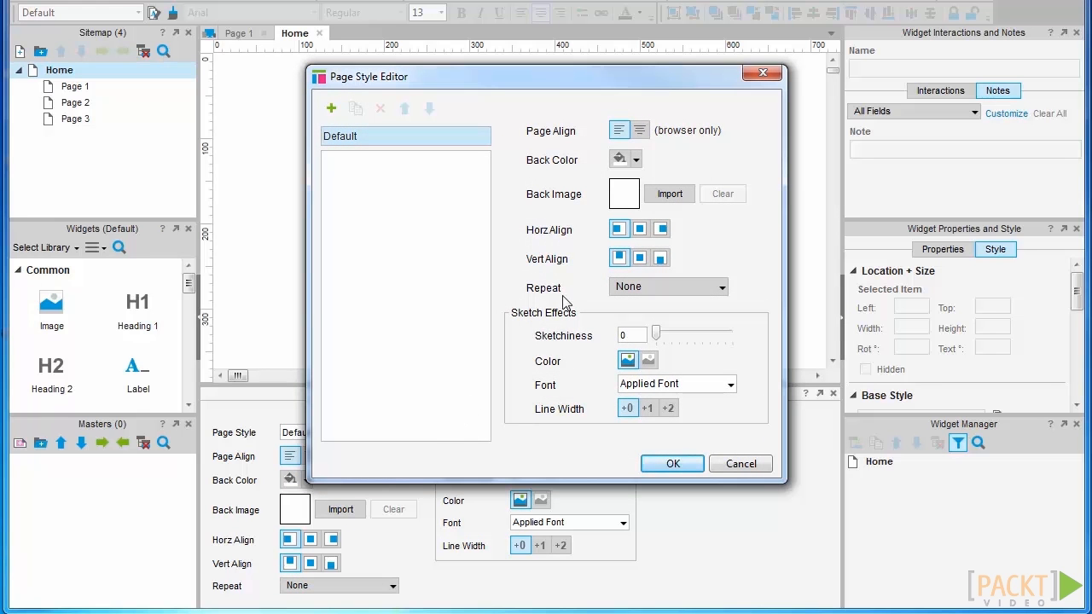
Step: Make the Default page style background black, save it, and check Page 1 before returning Home
click(636, 160)
click(623, 205)
click(673, 463)
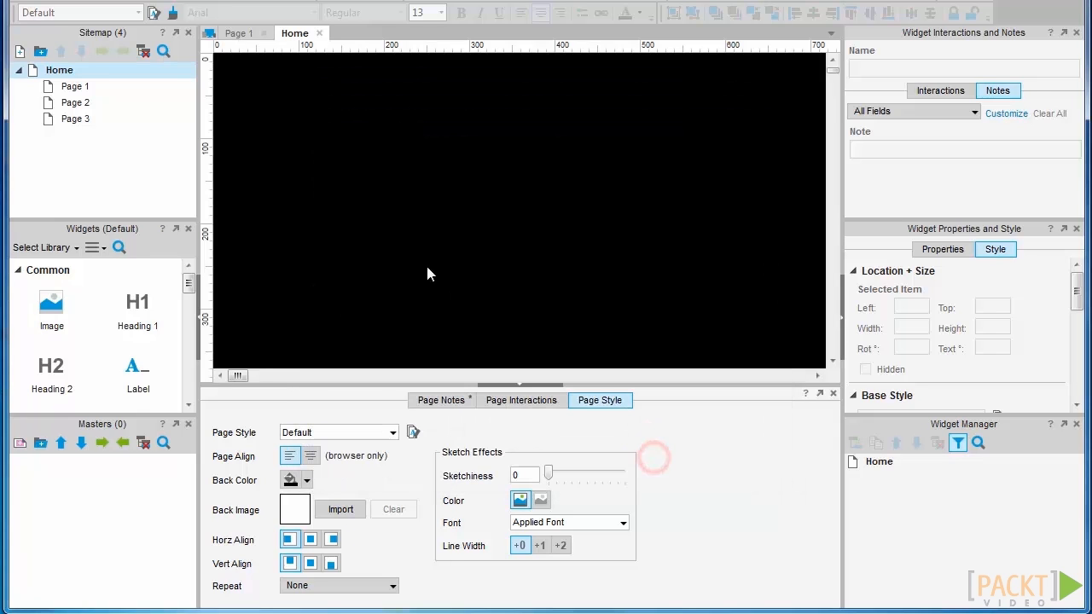
click(73, 86)
click(71, 71)
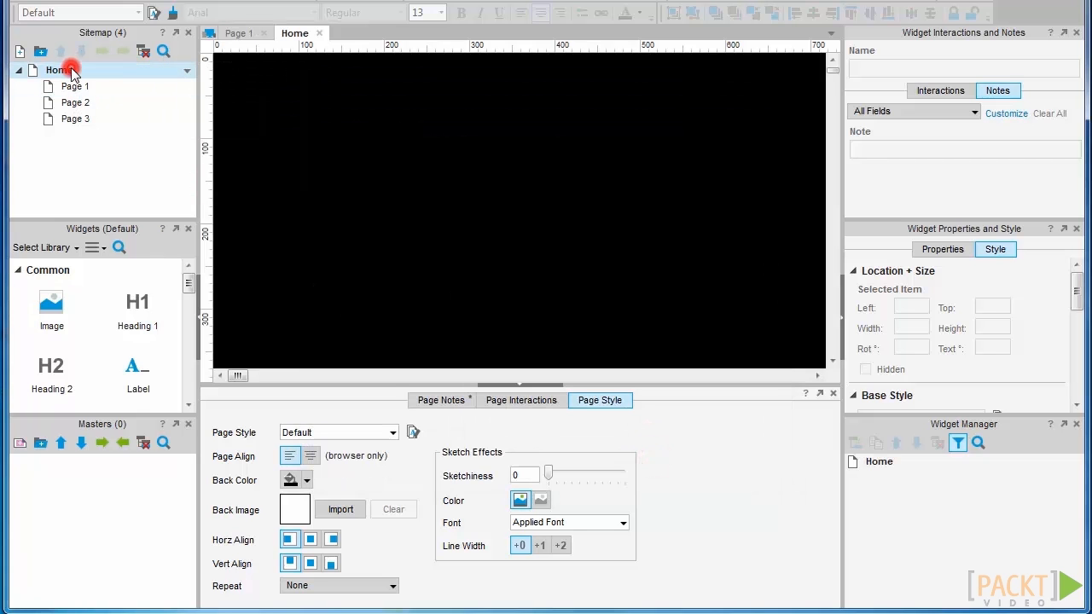
Step: Change the Default page style background to white and save it
click(412, 432)
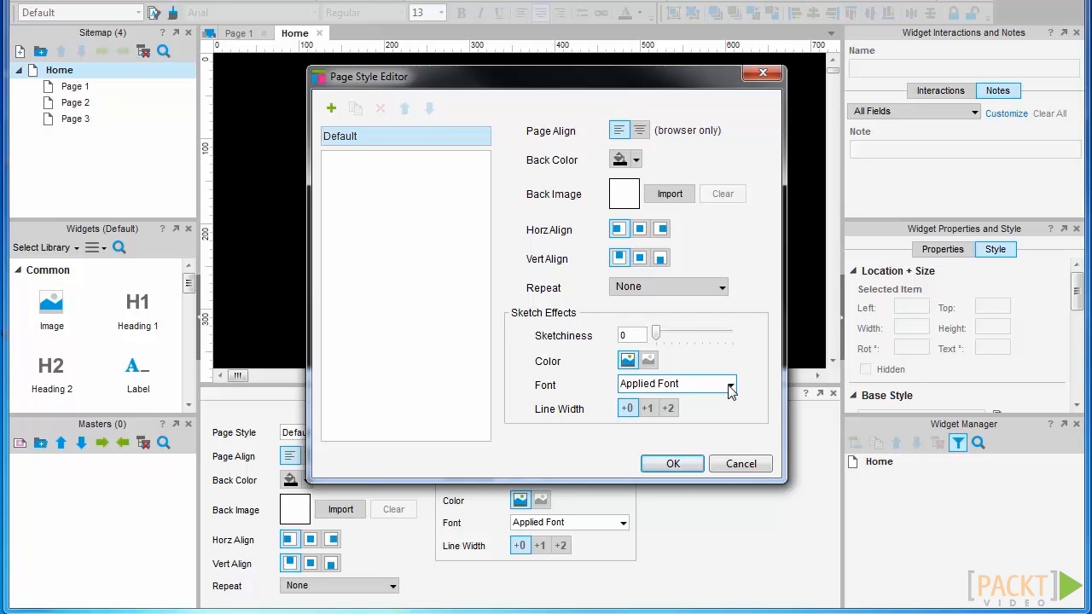
click(636, 159)
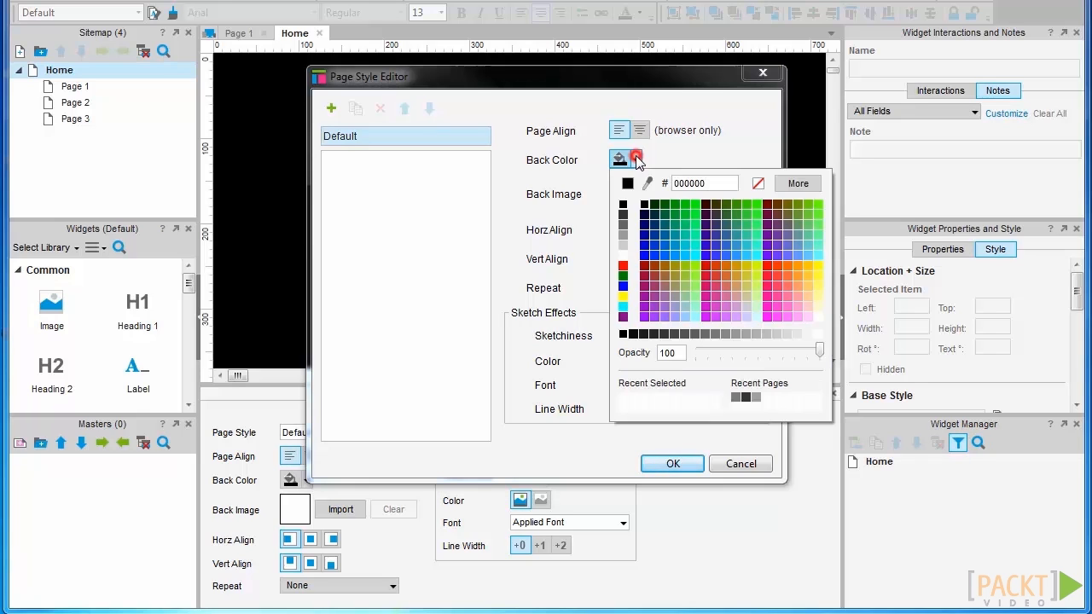
click(622, 252)
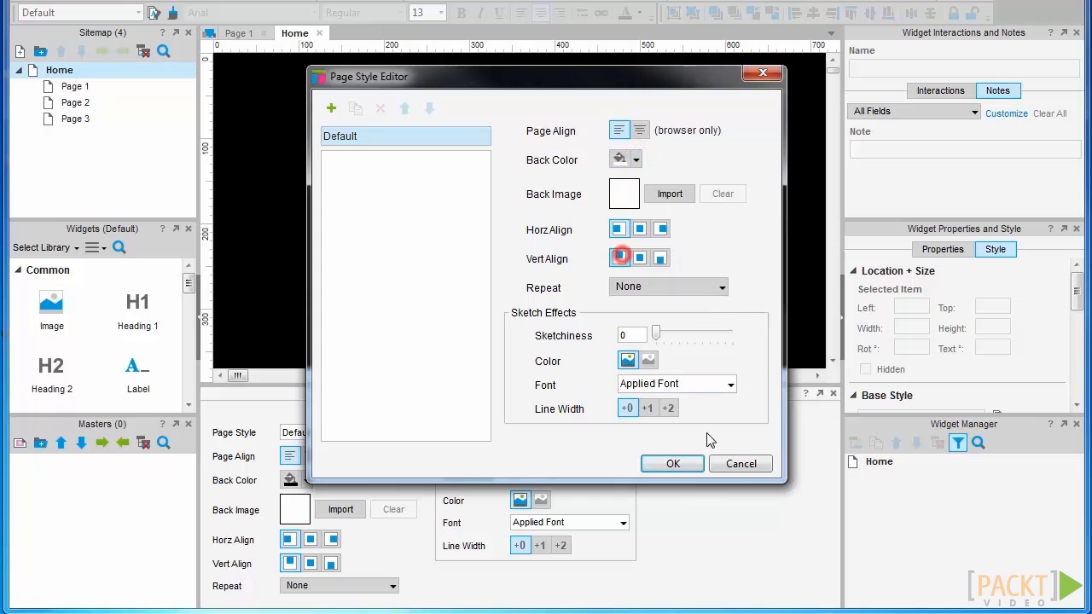
click(674, 465)
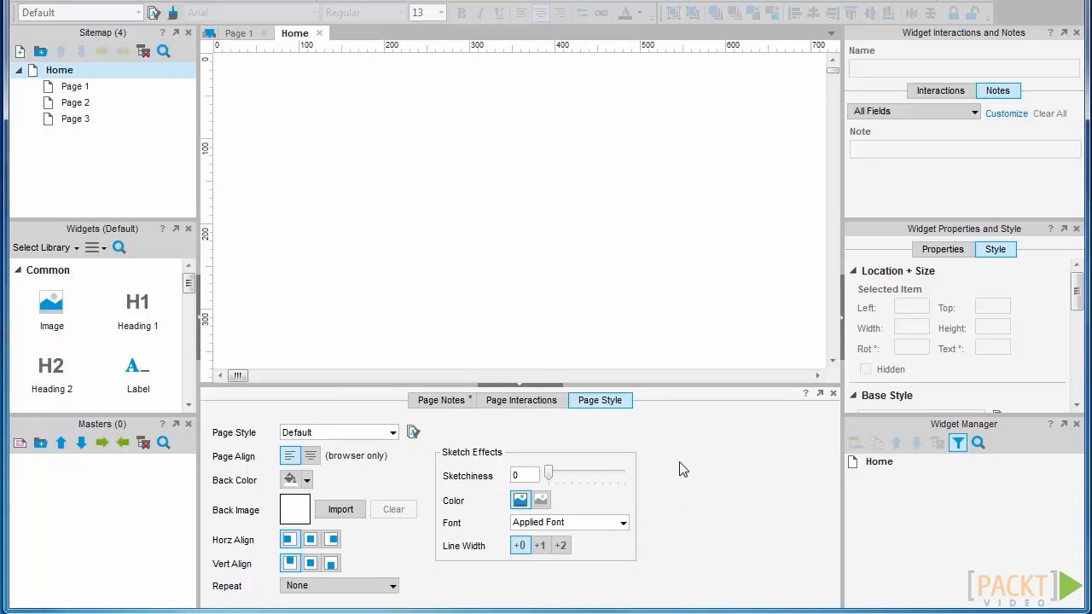
Step: Raise Sketchiness to 30, return it to 0, then drag the panel splitter down to enlarge the canvas
click(551, 475)
drag(554, 476, 578, 479)
drag(576, 478, 548, 475)
drag(520, 384, 520, 488)
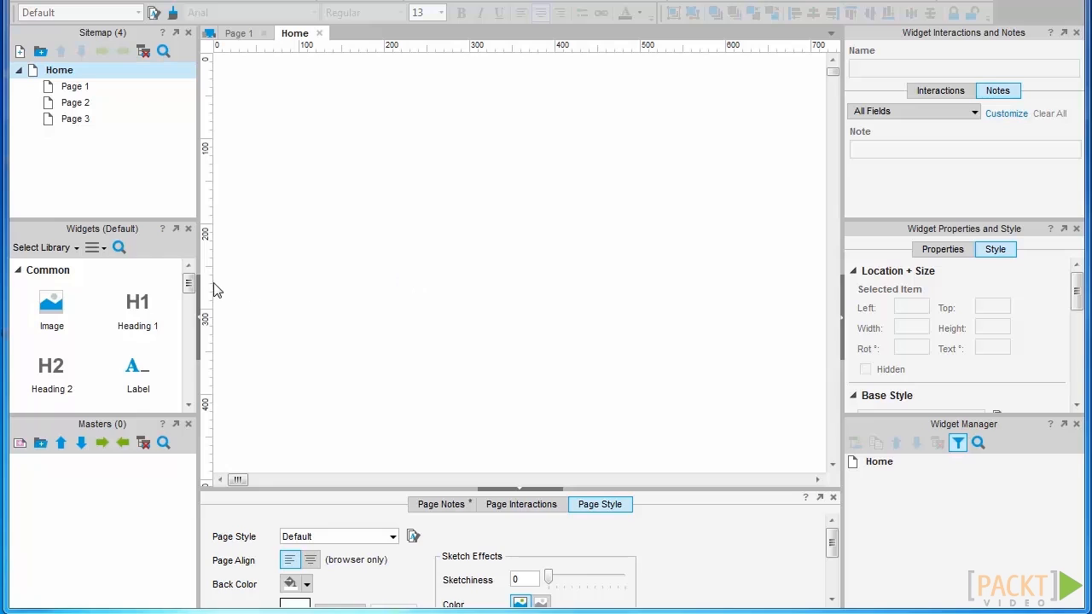
Step: Add a global guide near the left edge and a Home page guide at 100, then view Page 1
mouse_move(211, 295)
mouse_down()
mouse_move(236, 298)
mouse_move(222, 295)
mouse_up()
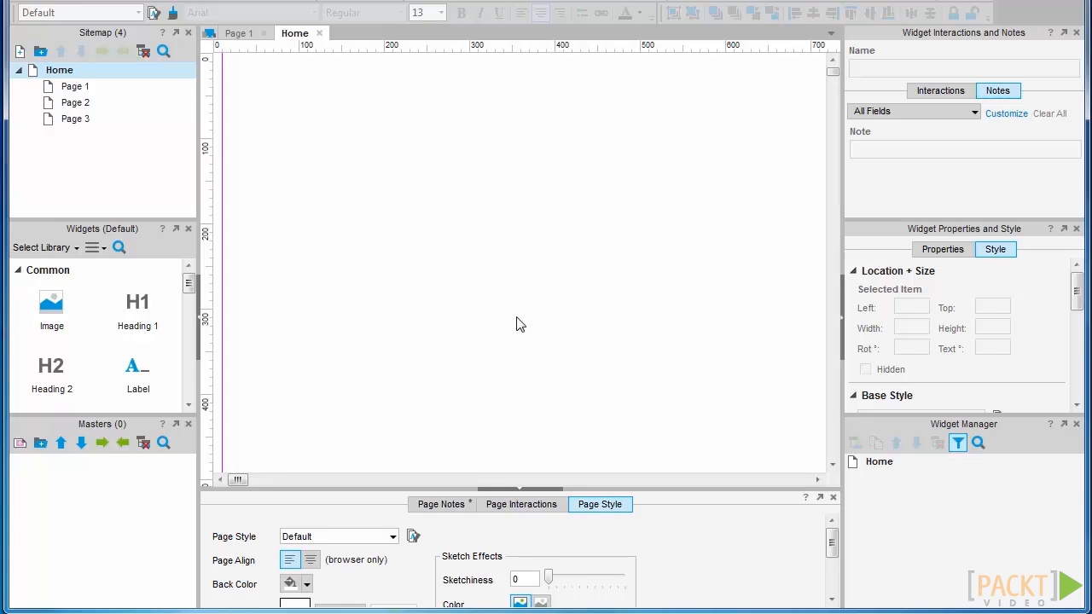
drag(205, 338, 302, 341)
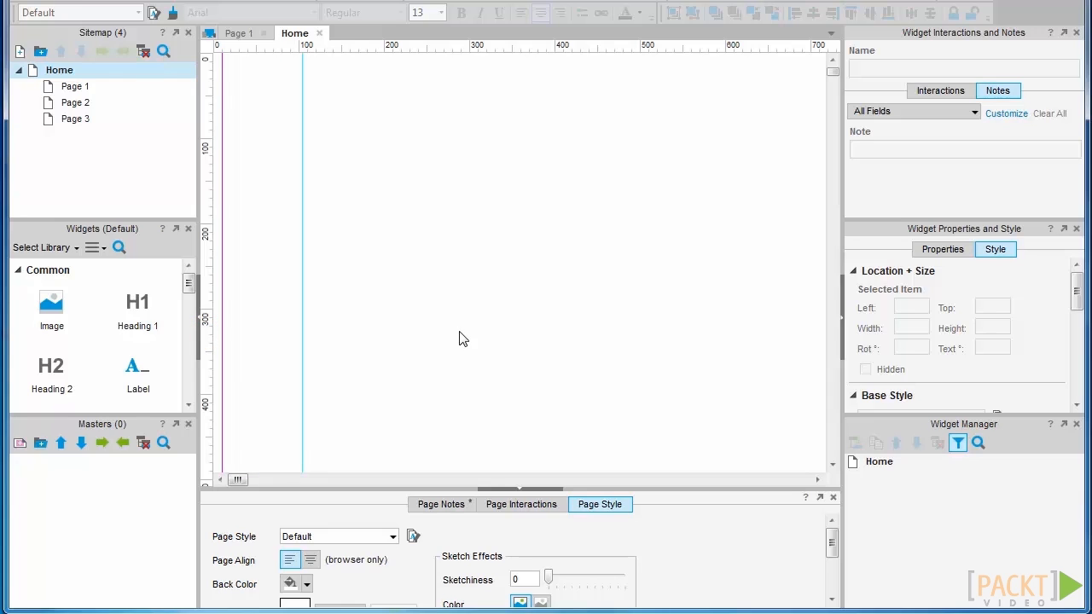
double_click(91, 88)
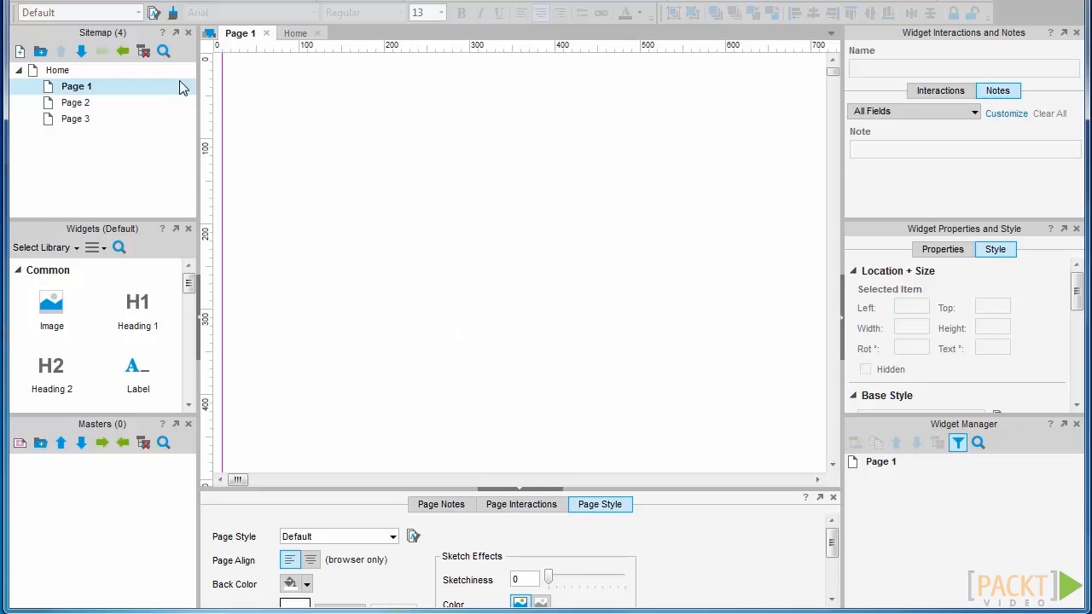
Step: Back on the Home page, delete the page guide at 100
double_click(123, 70)
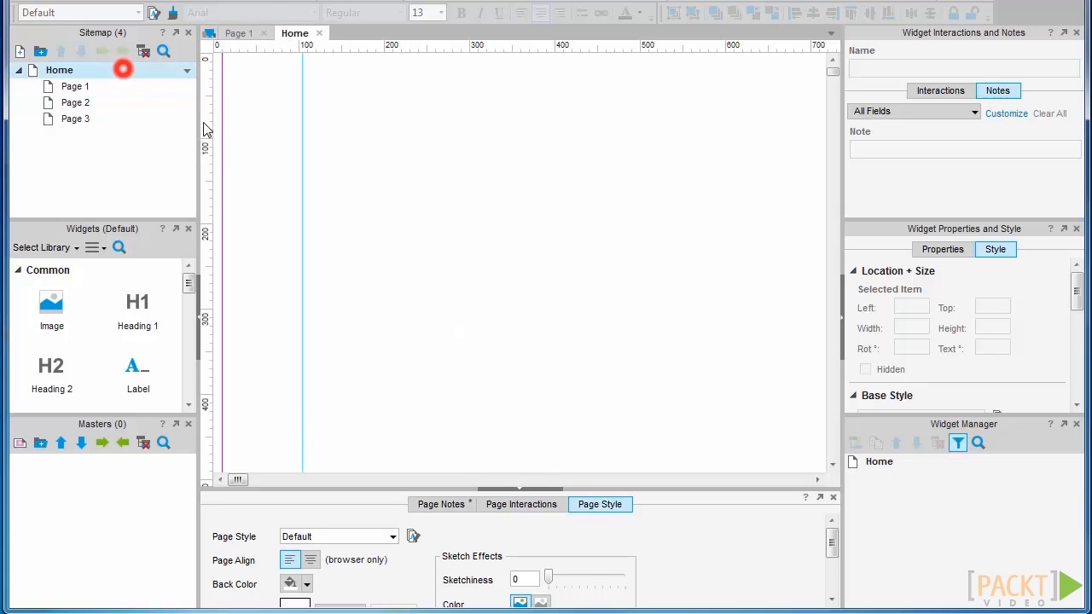
click(303, 227)
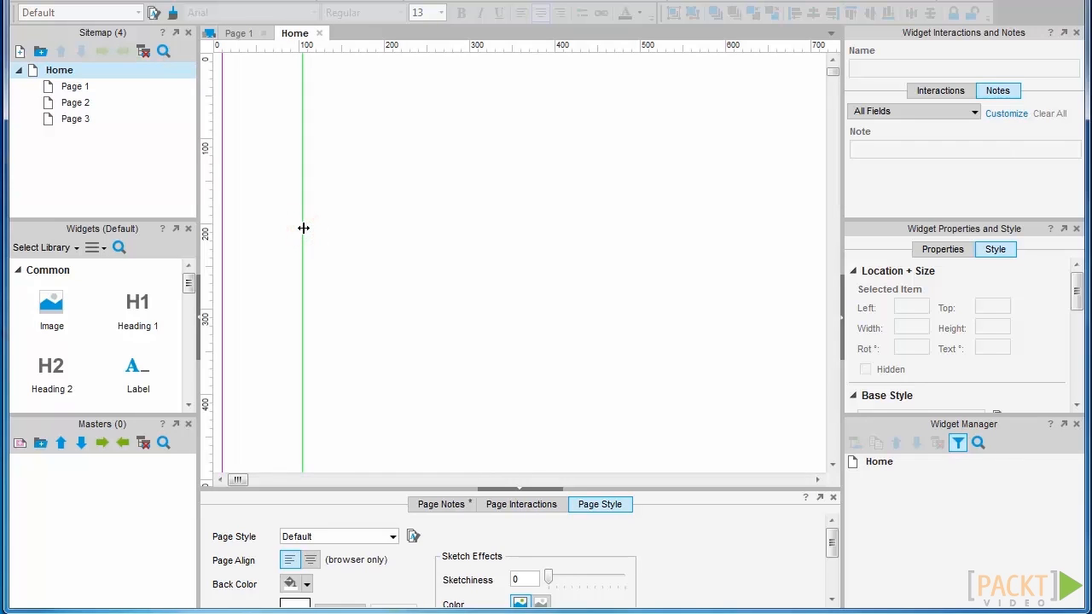
key(Delete)
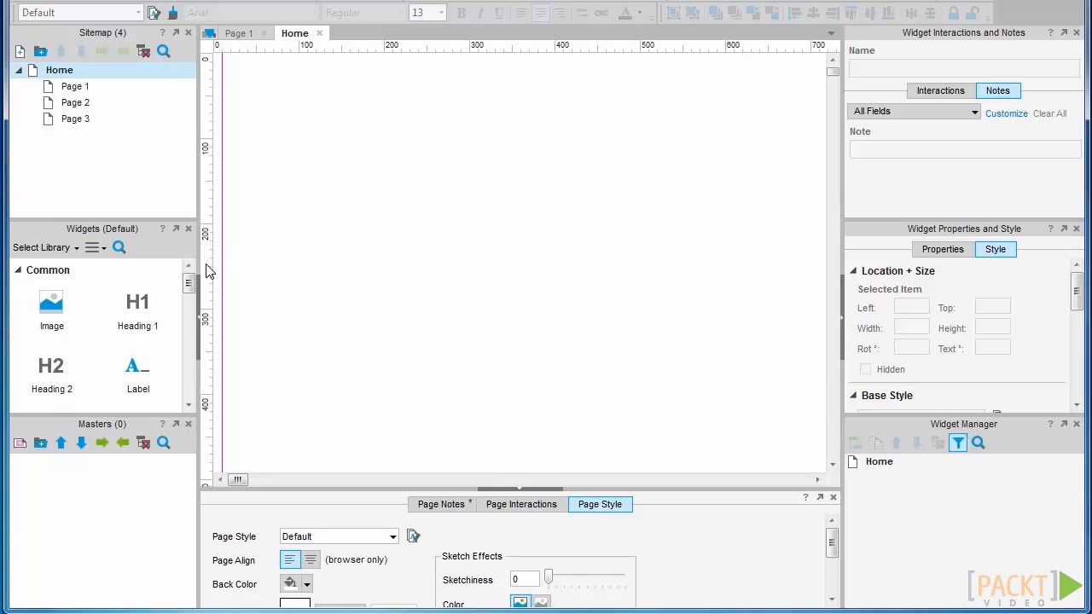
Step: Place vertical global guides at about 600, 620 and 940, scrolling the canvas as needed
drag(209, 271, 733, 264)
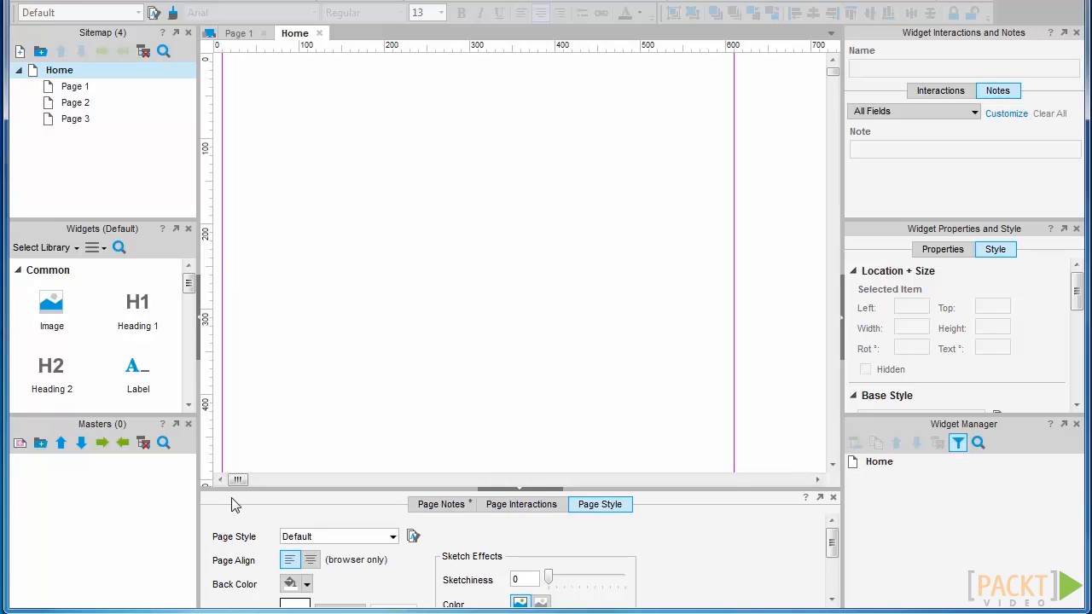
drag(238, 480, 250, 481)
drag(205, 328, 380, 350)
drag(204, 350, 654, 362)
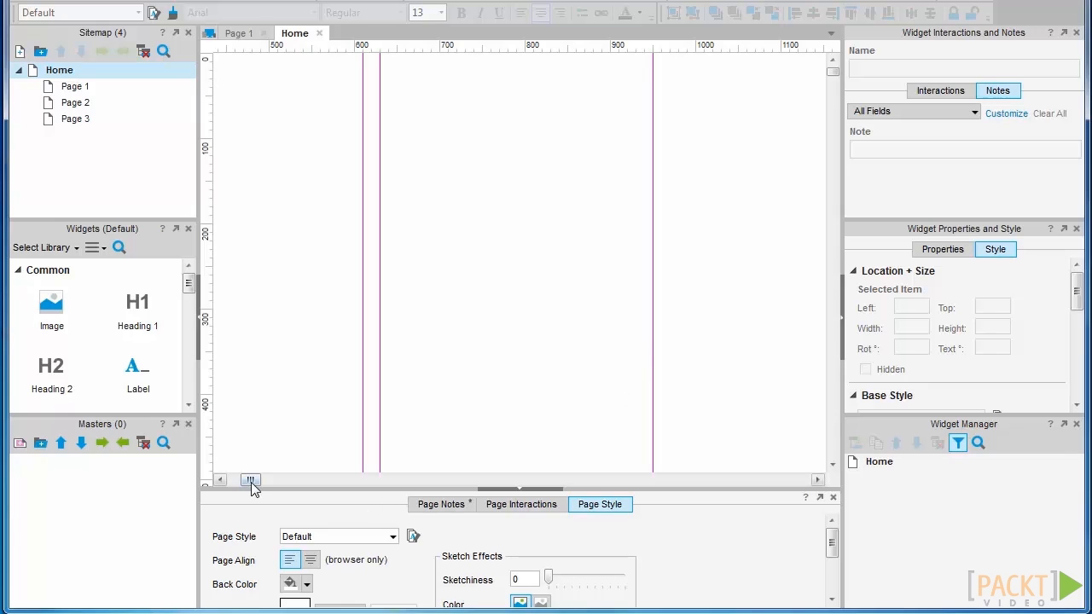
drag(251, 481, 229, 481)
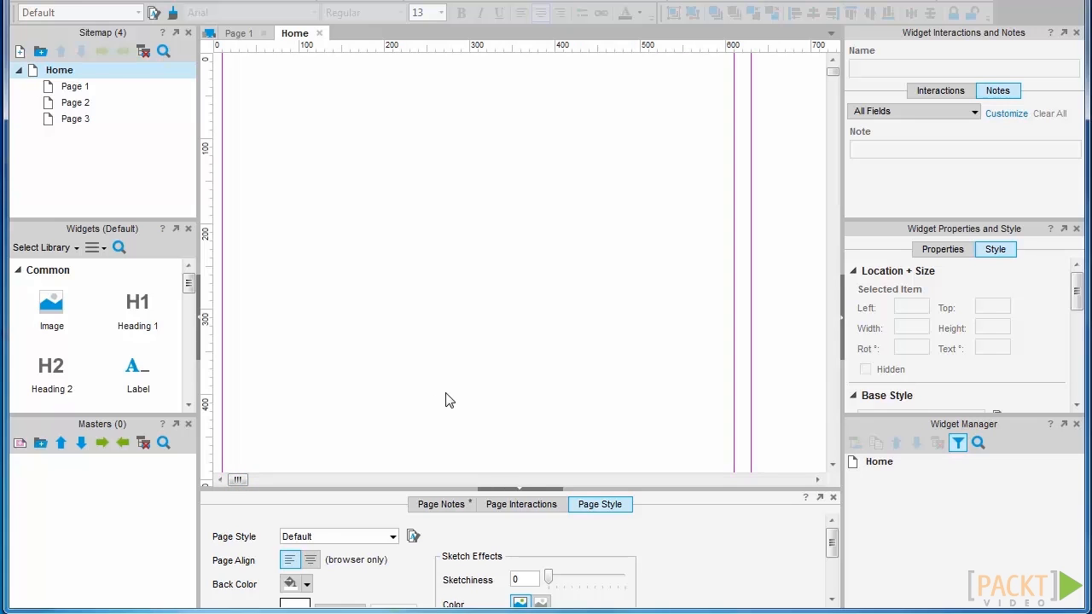
Step: Choose Grid and Guides > Lock Guides from the canvas context menu
right_click(350, 70)
click(286, 205)
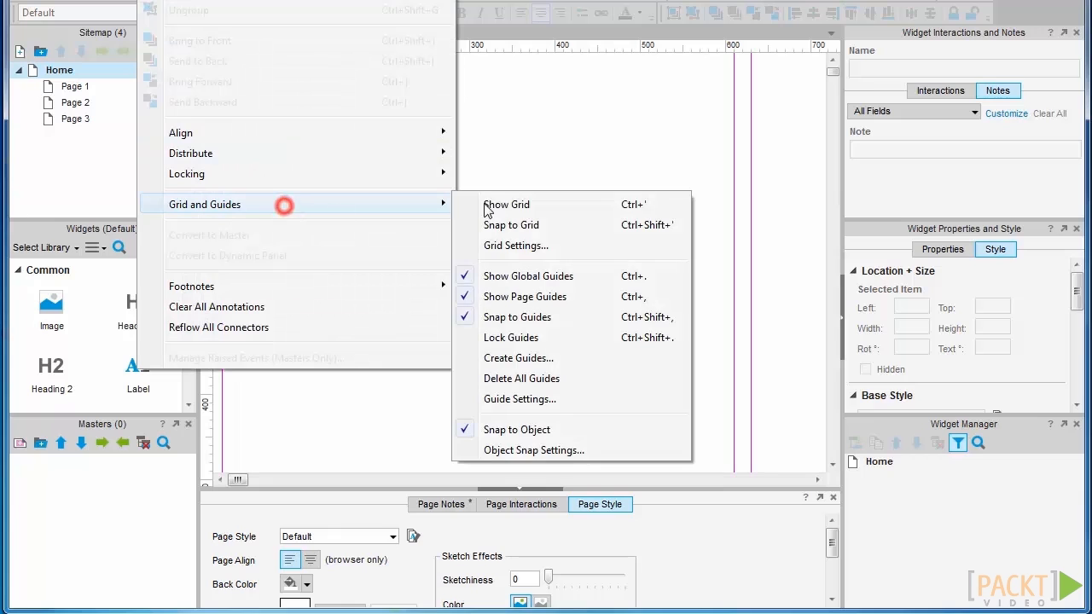
click(579, 339)
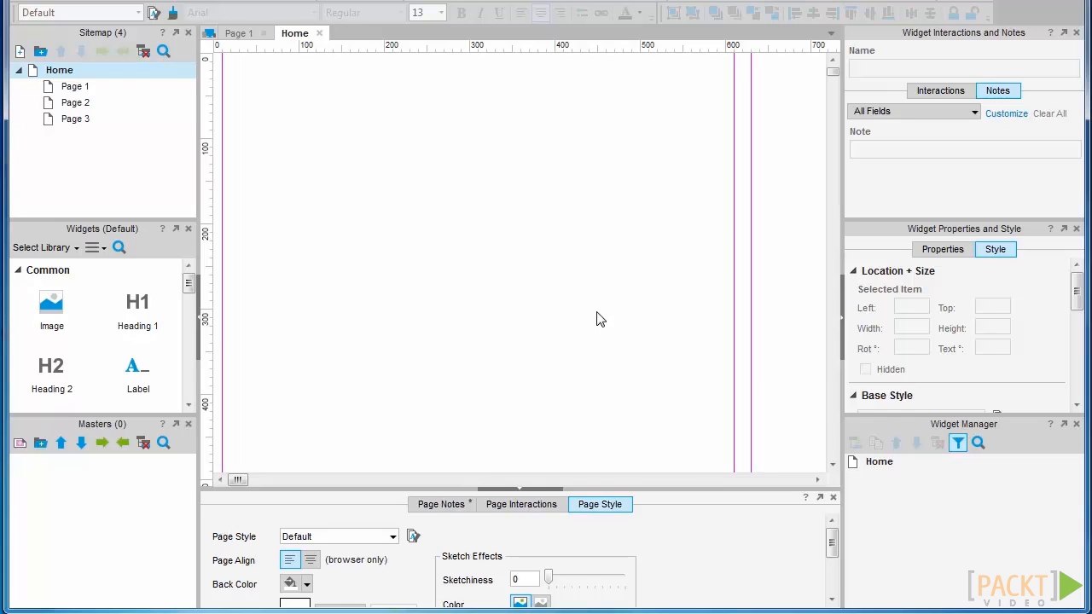